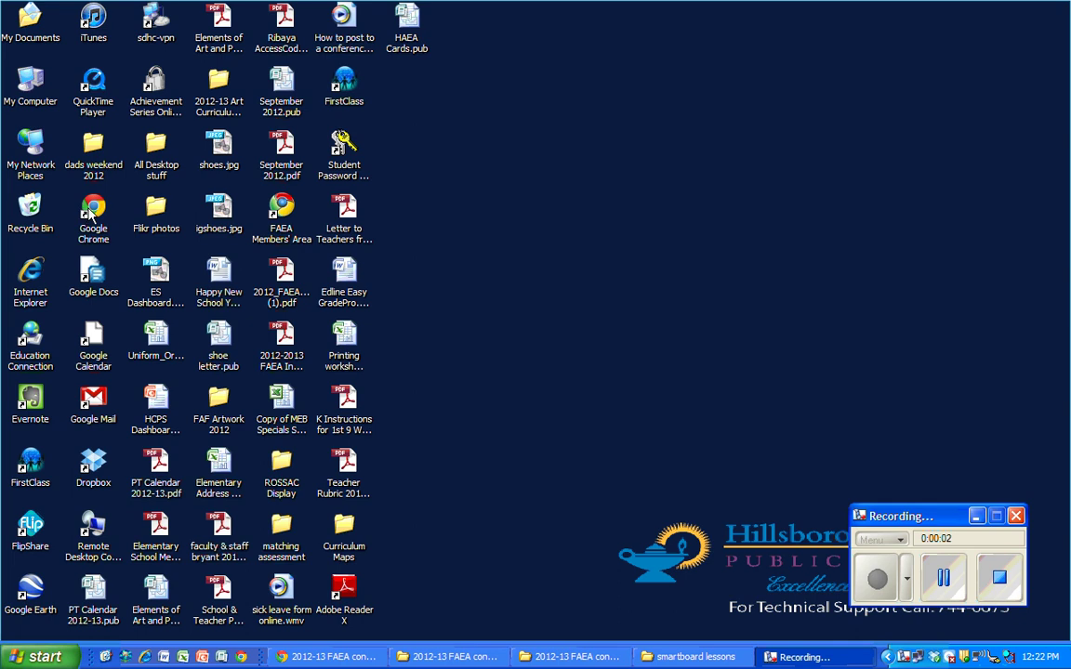
- Launch Chrome, load artsonia.com, and maximize the browser window
double_click(89, 208)
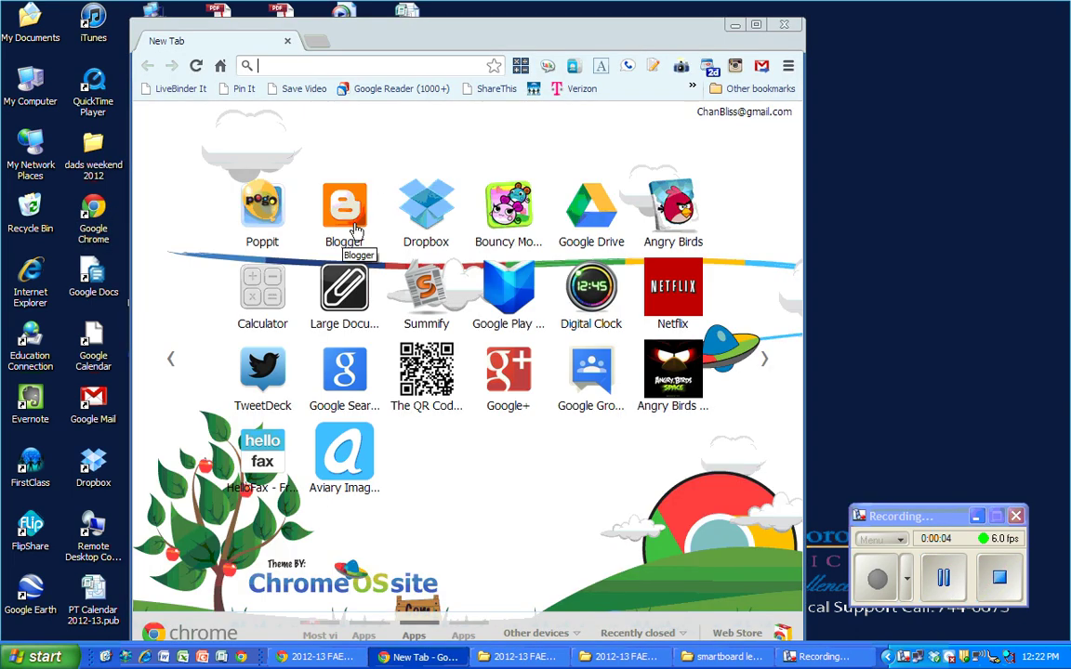
text(artsoni)
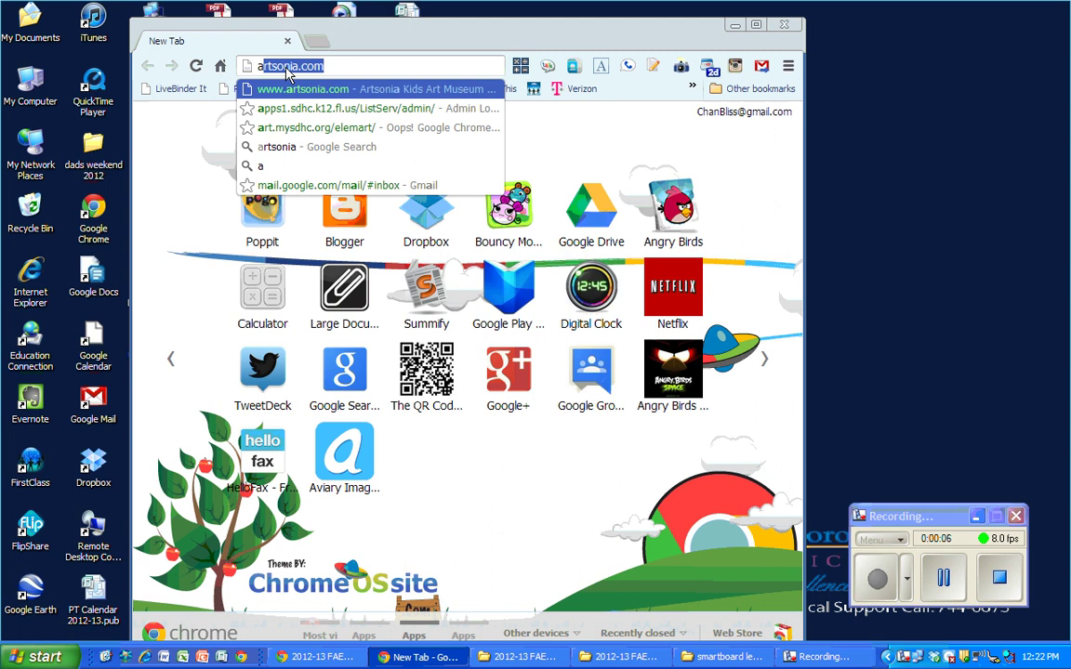
text(a)
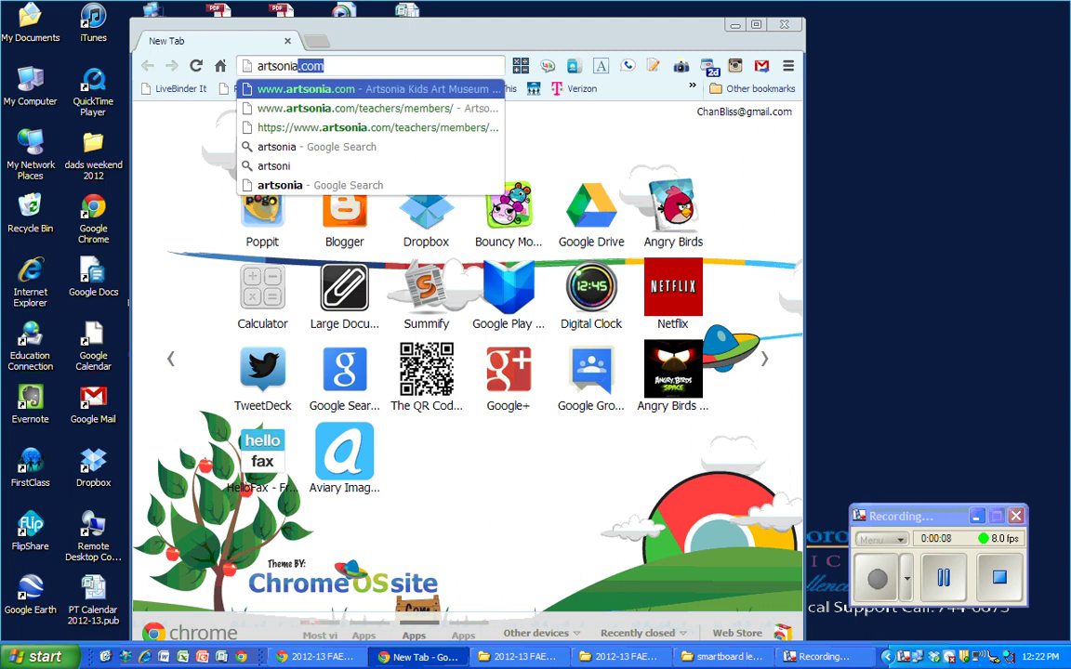
key(Return)
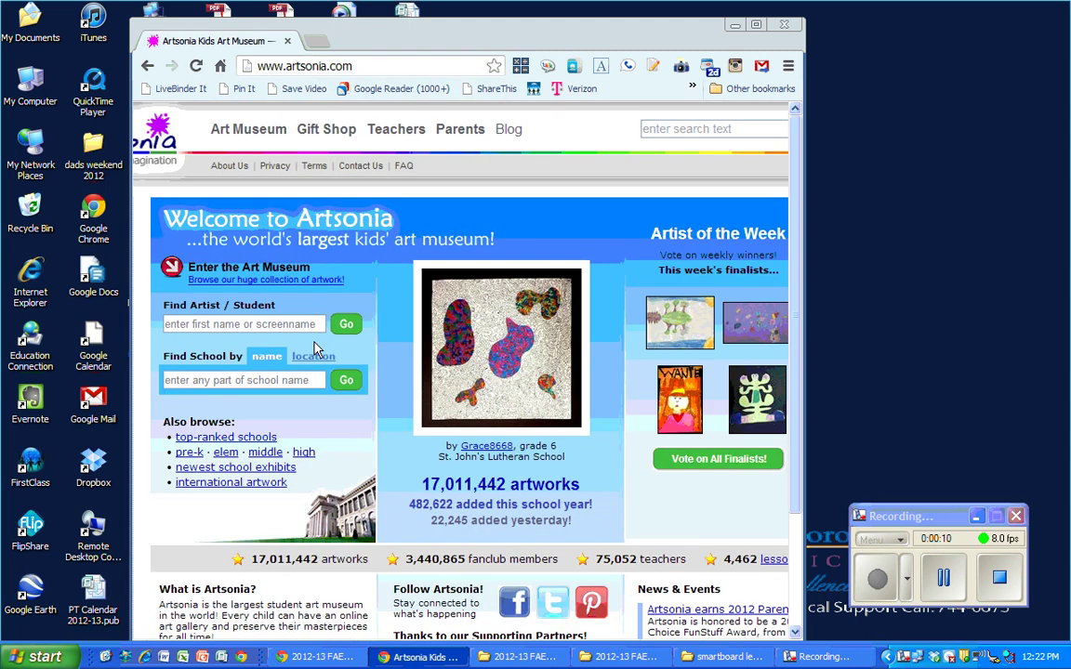
click(757, 26)
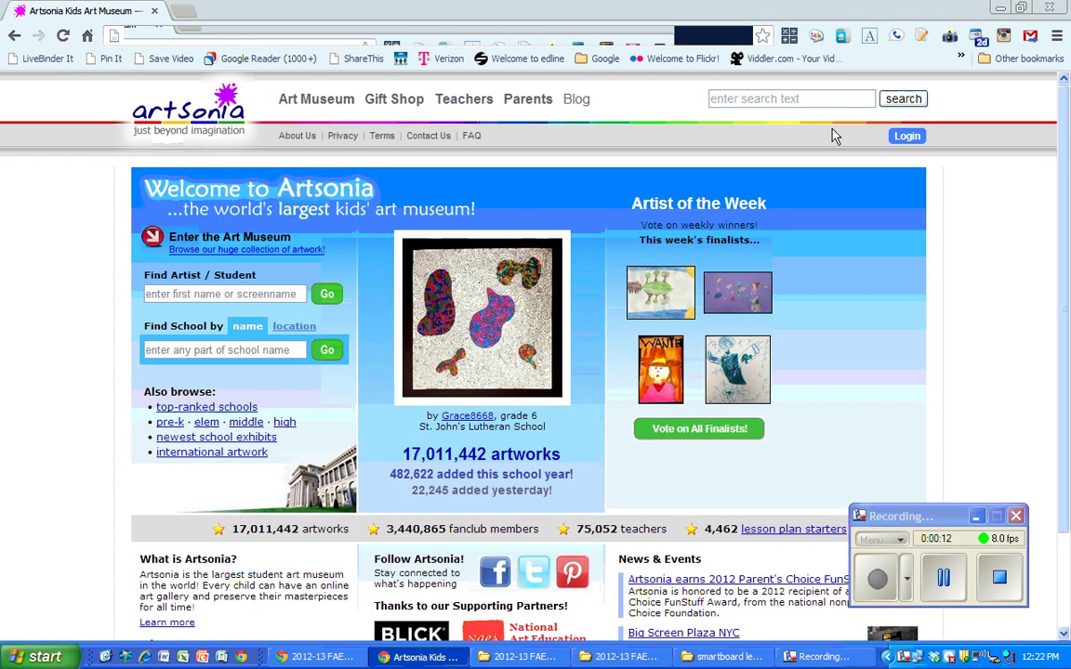
- Log in to Artsonia with the teacher account
click(908, 136)
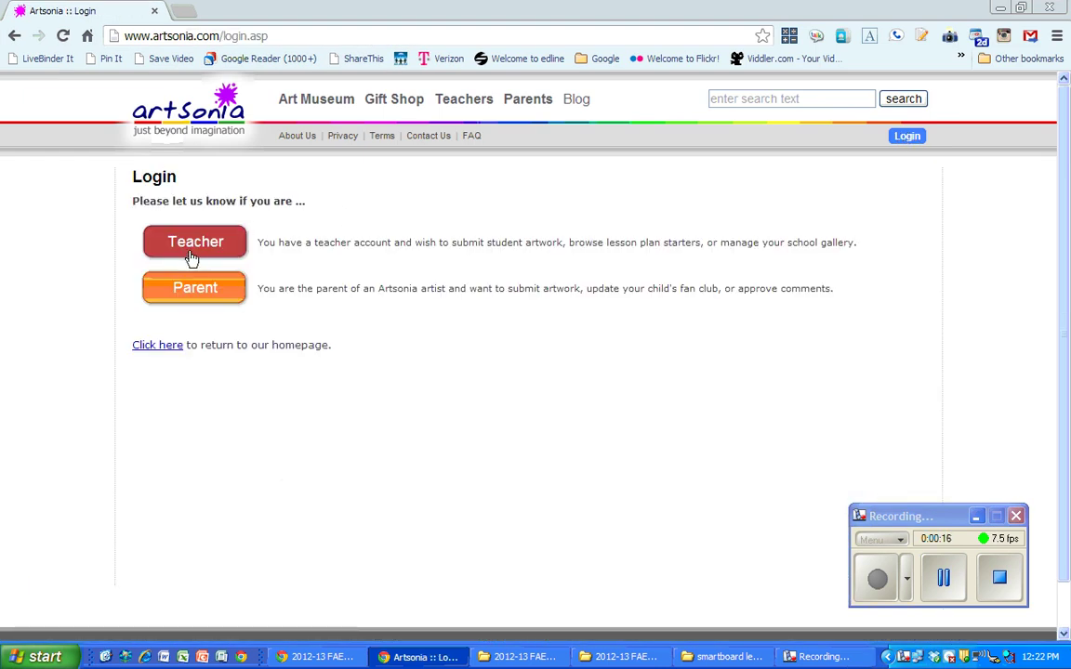
click(176, 233)
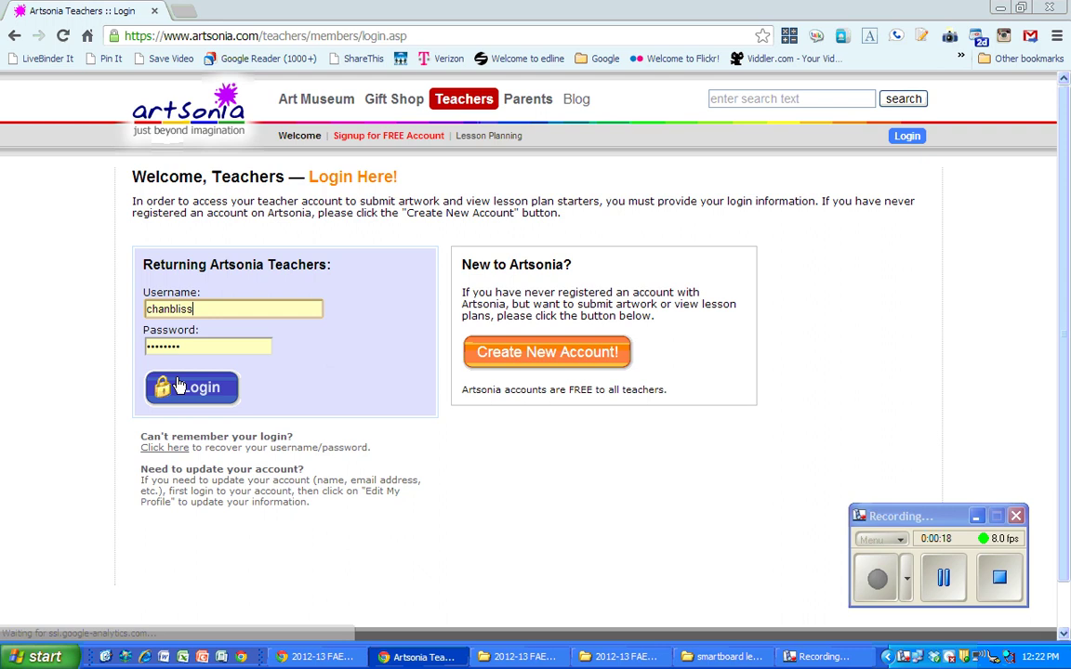
click(182, 390)
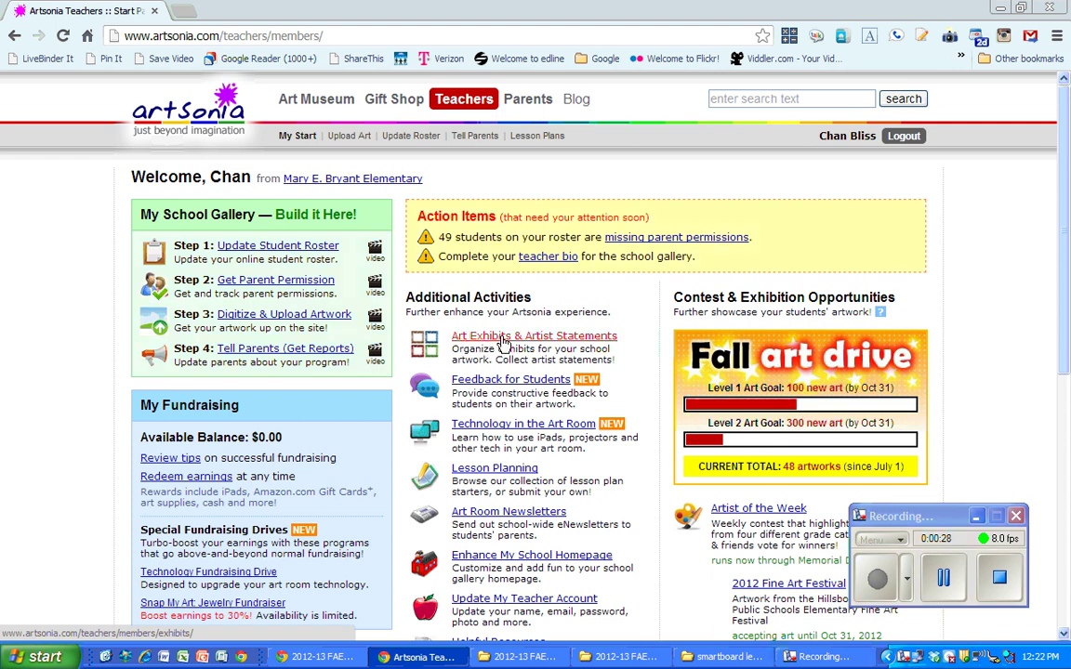
- From Art Exhibits & Artist Statements, open the Monsters exhibit and scroll to its Artist Statements section
click(500, 342)
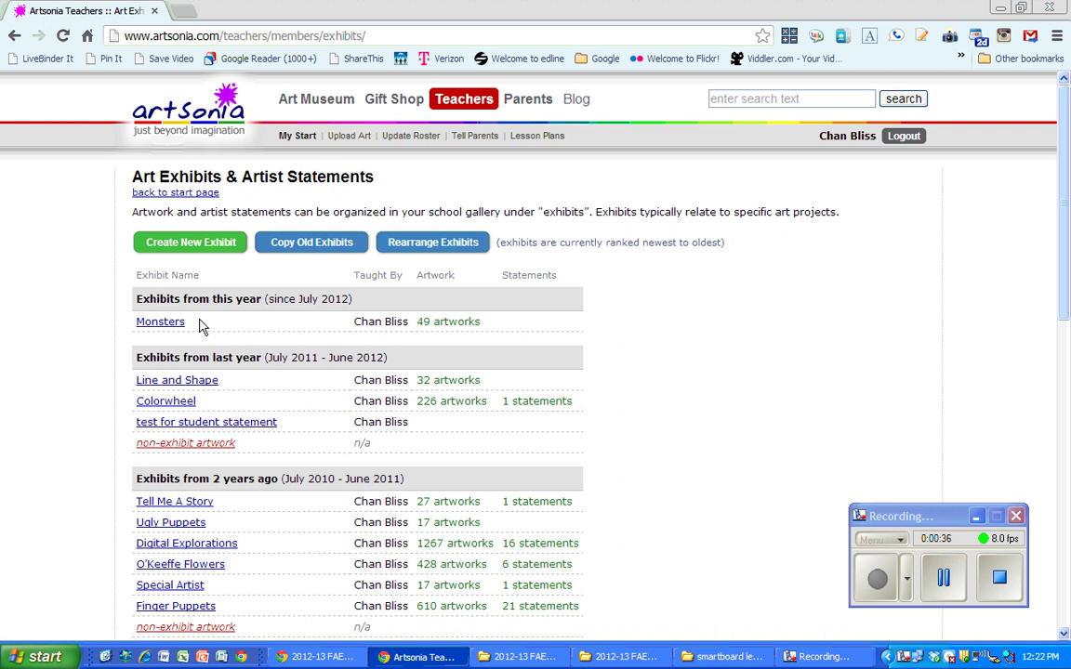
click(177, 325)
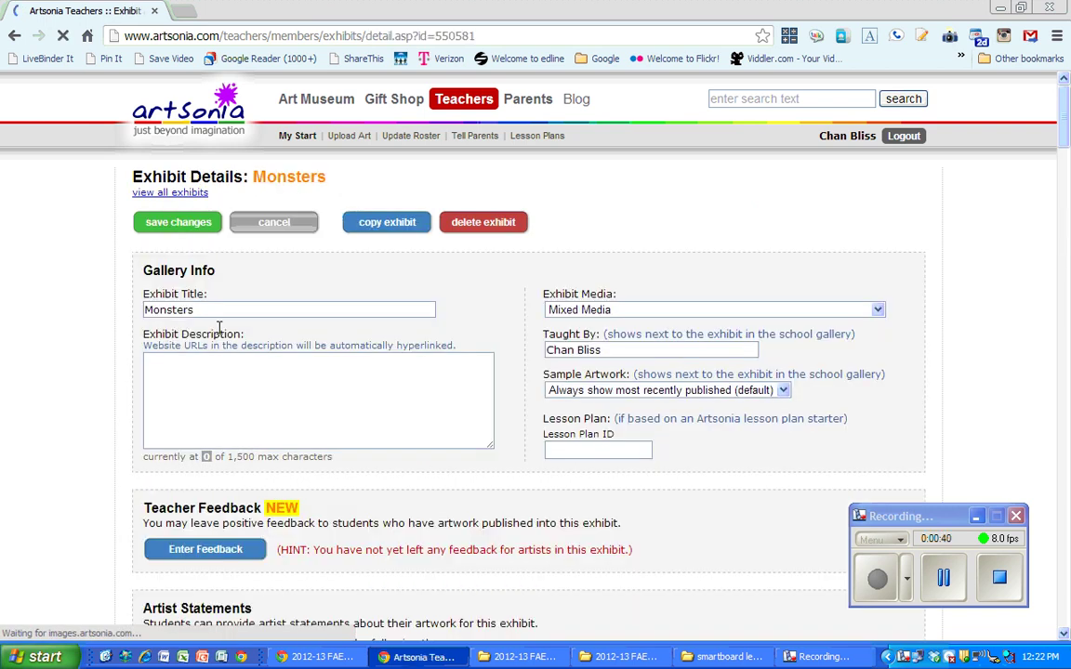
scroll(478, 319, down, 3)
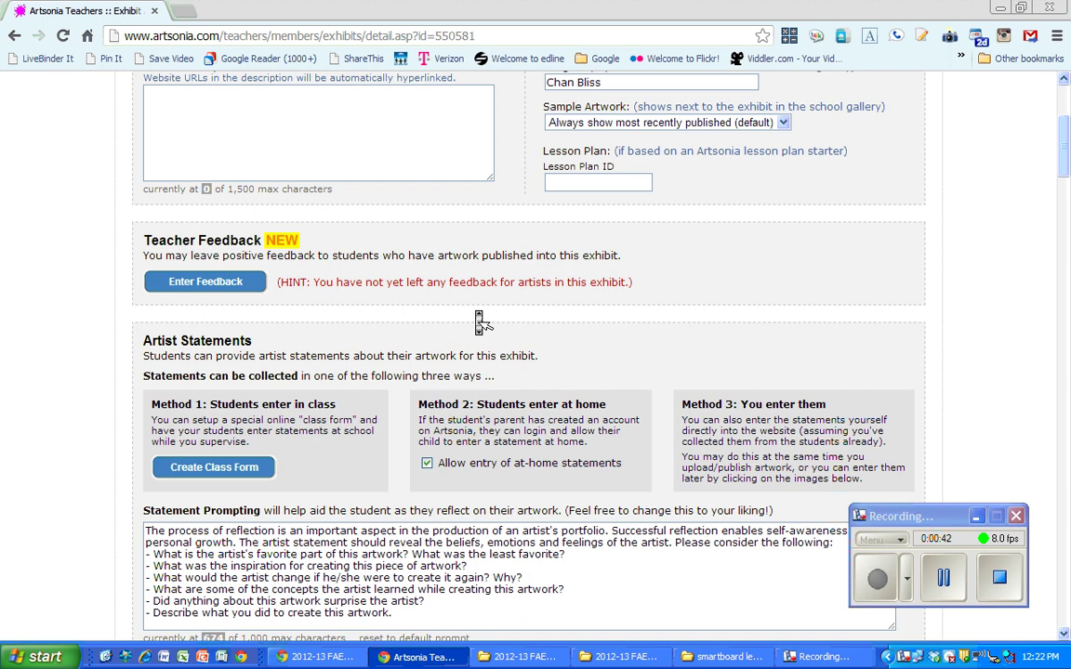
scroll(479, 321, down, 2)
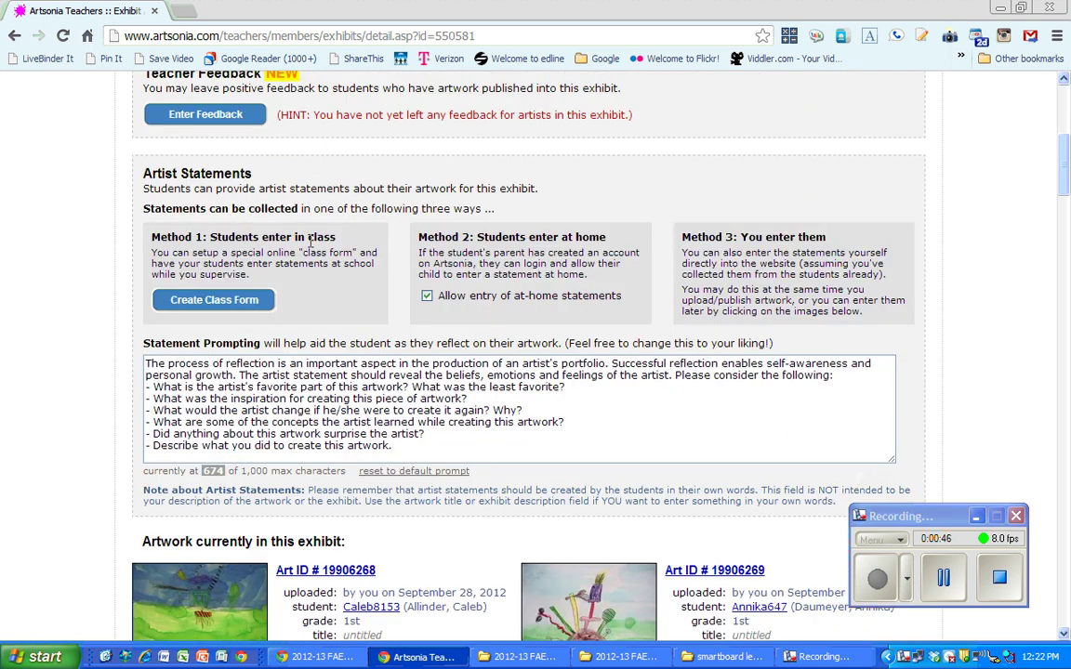
scroll(312, 251, up, 4)
scroll(313, 251, down, 4)
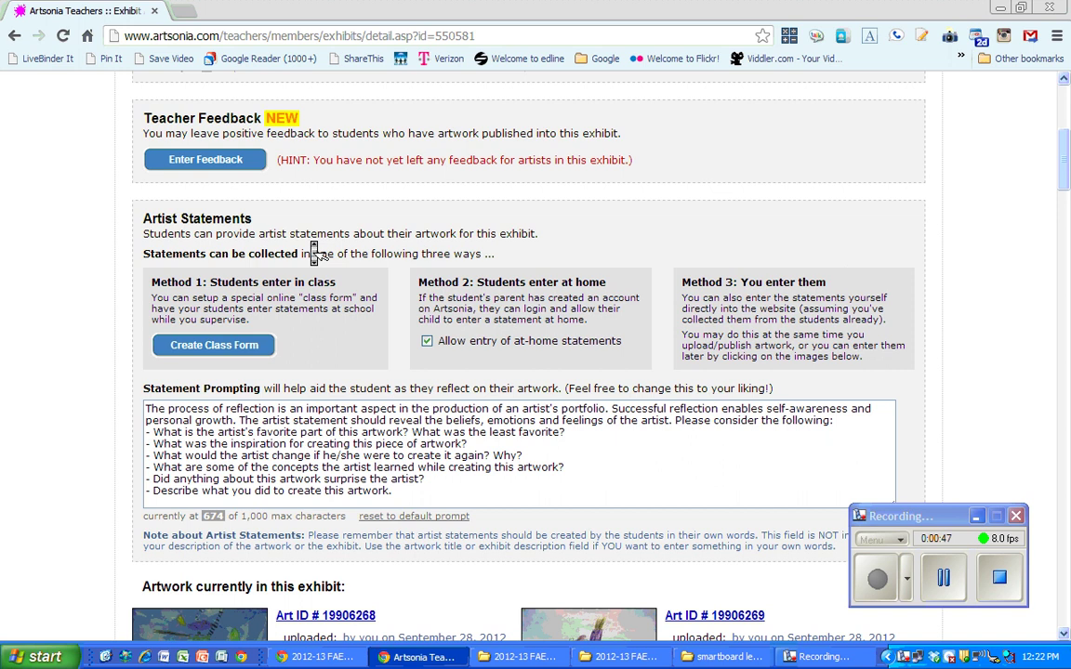
scroll(314, 251, down, 1)
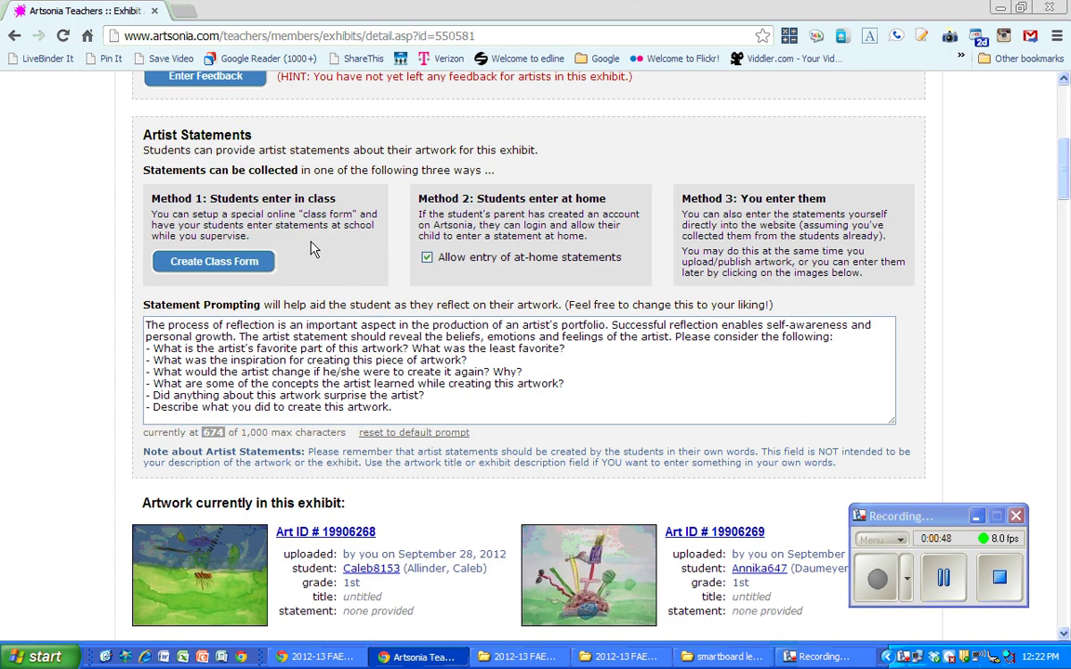
- Create the Monsters class form, select its short URL under Option 2, and launch FirstClass
click(223, 267)
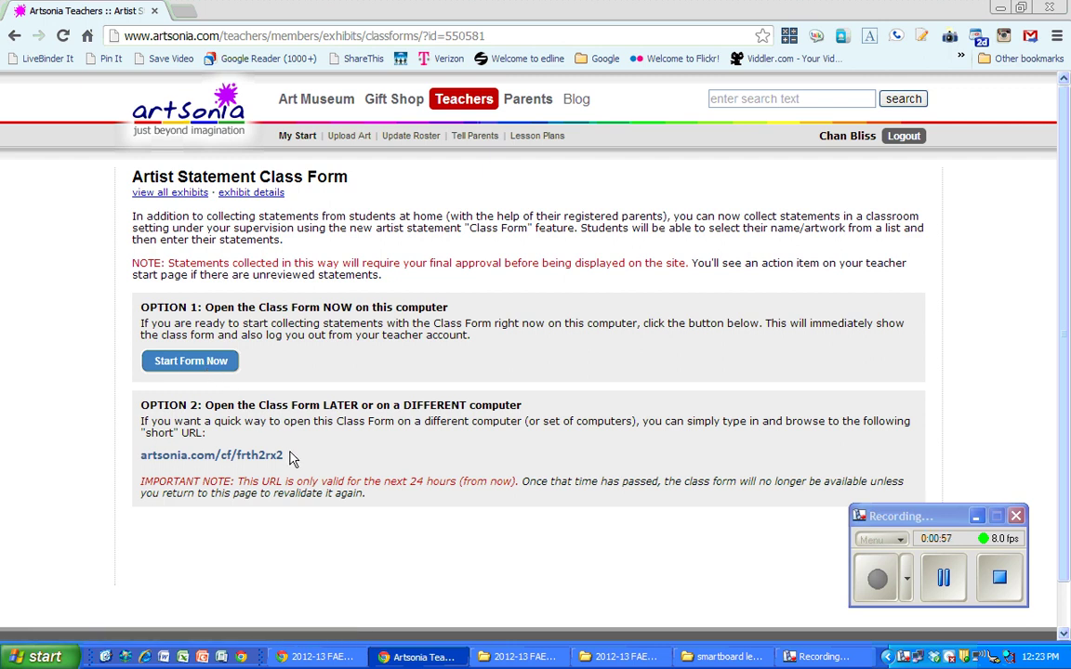
drag(290, 457, 135, 456)
key(ctrl+c)
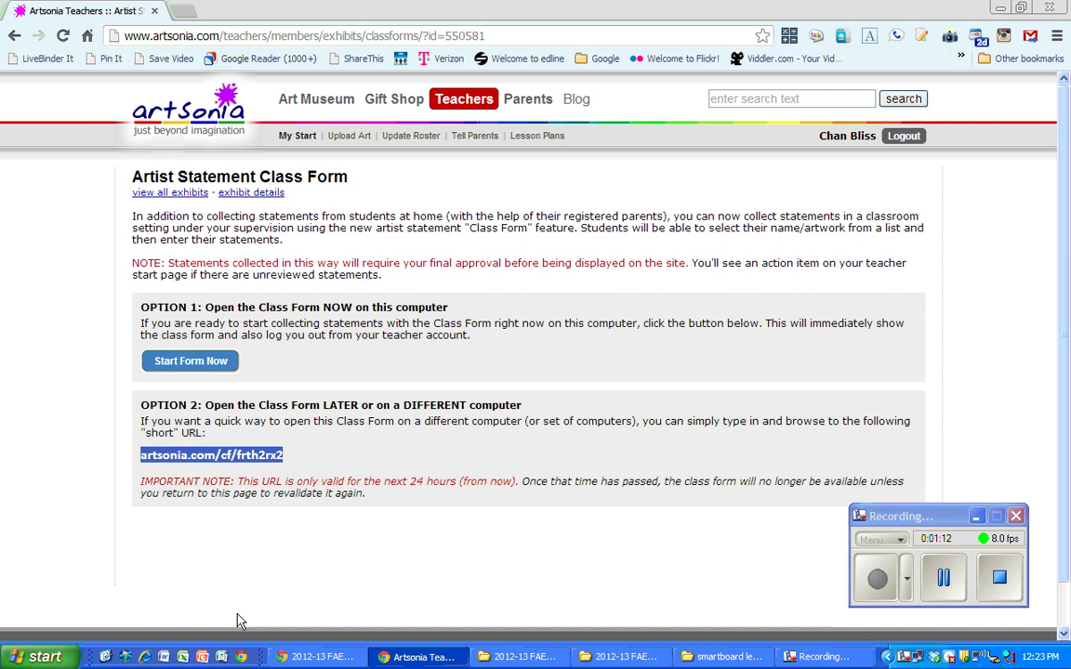
click(126, 657)
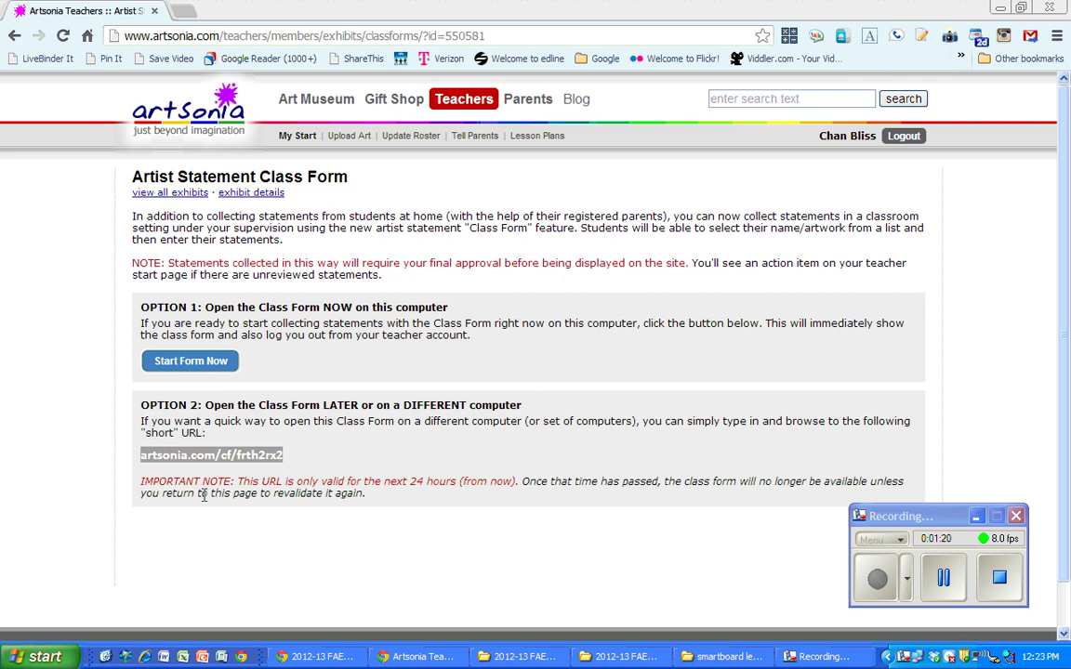
- Log in to FirstClass with the user ID and password
text(116998)
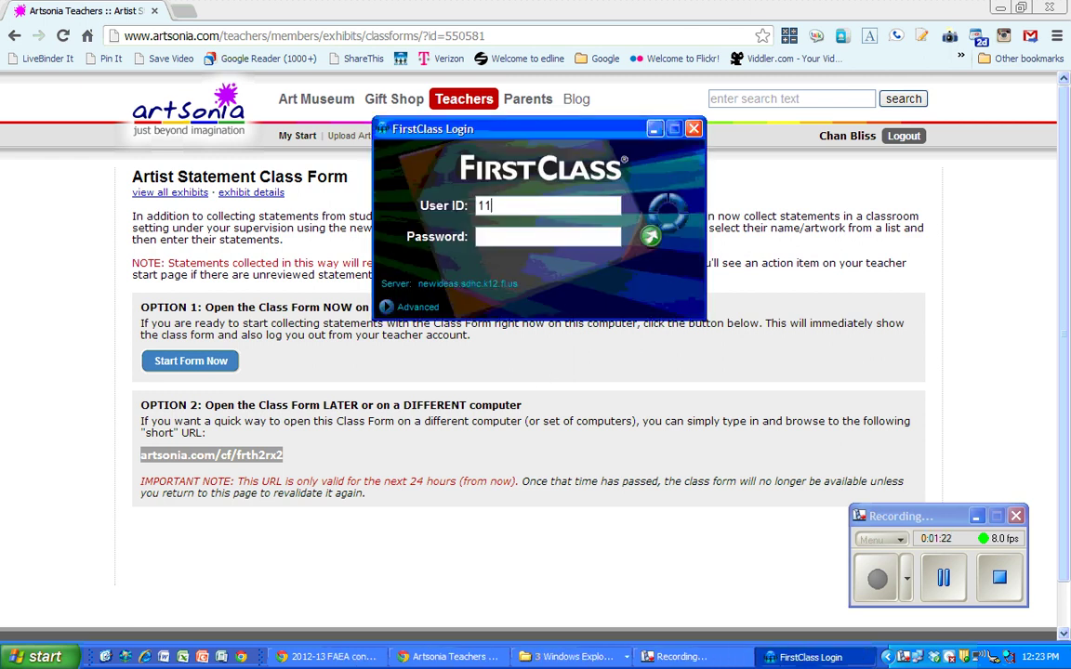
click(532, 237)
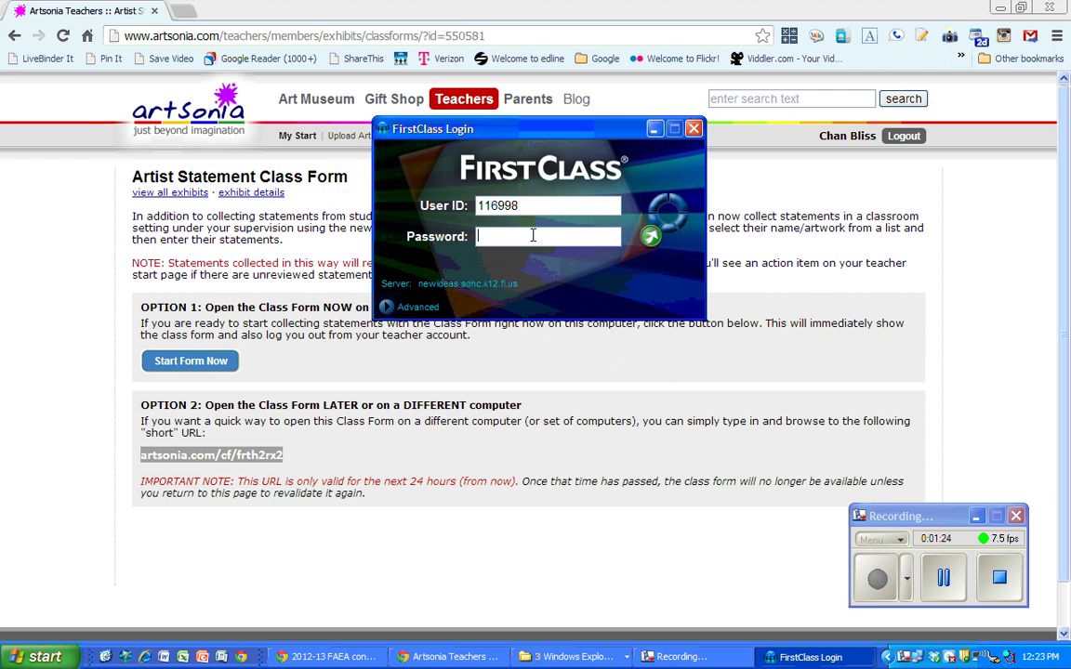
text(*****)
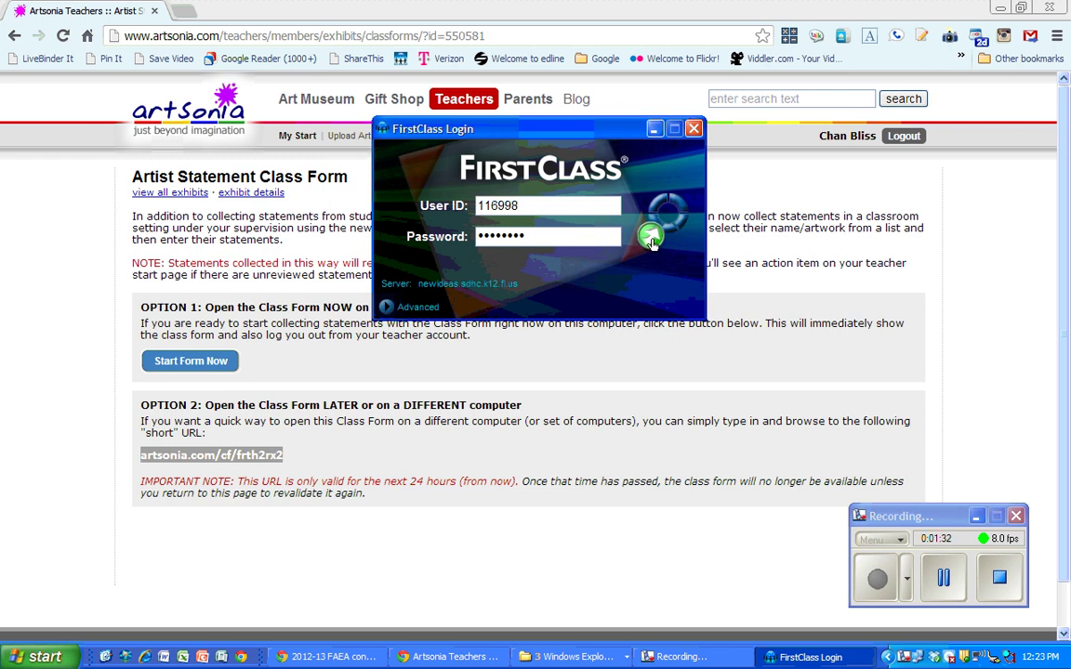
click(650, 238)
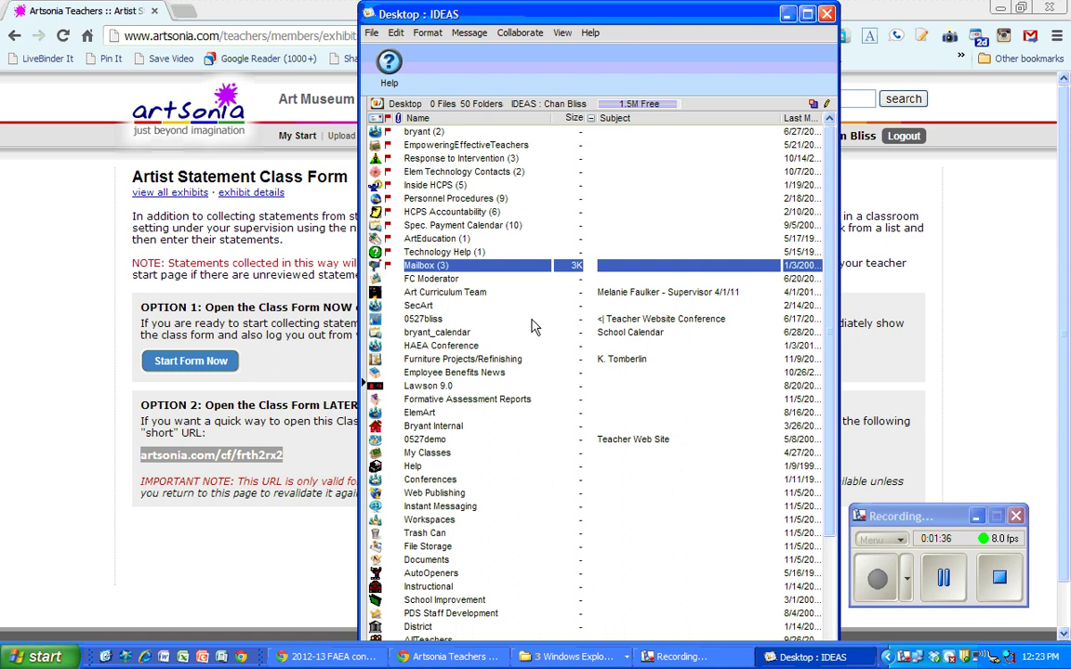
- Paste the short class-form URL into a new message, then close everything and log off
double_click(418, 268)
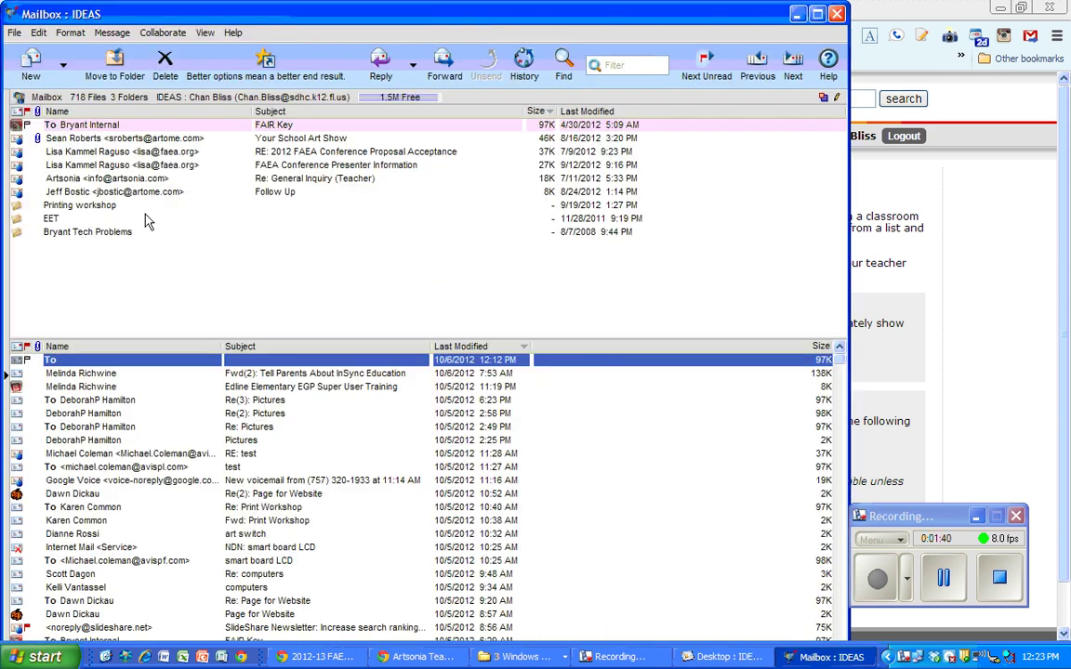
click(32, 67)
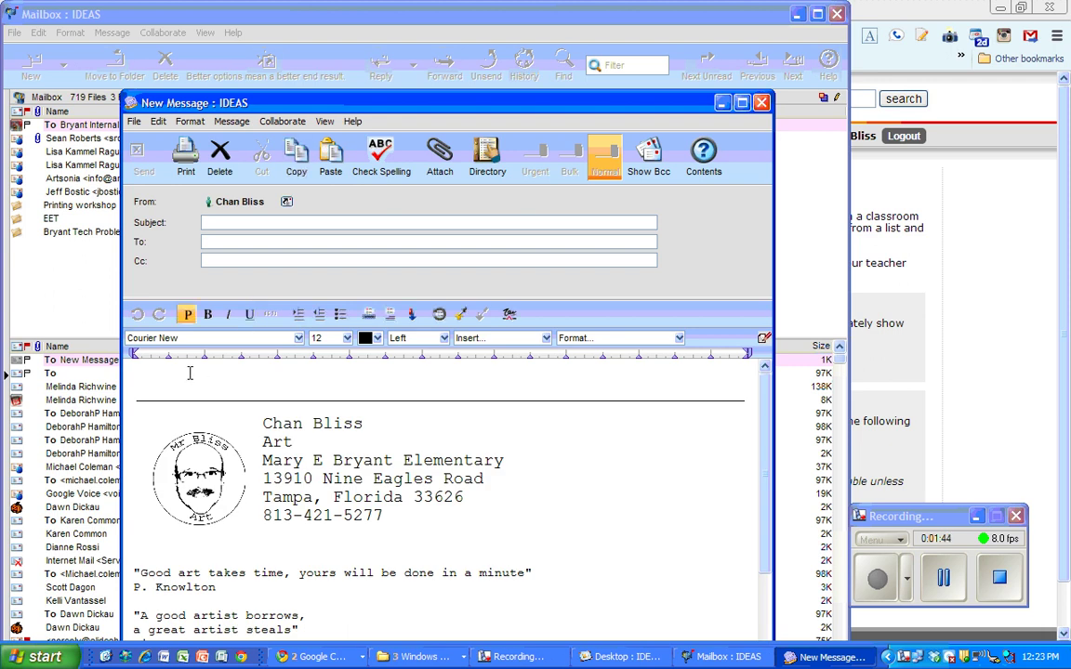
key(ctrl+v)
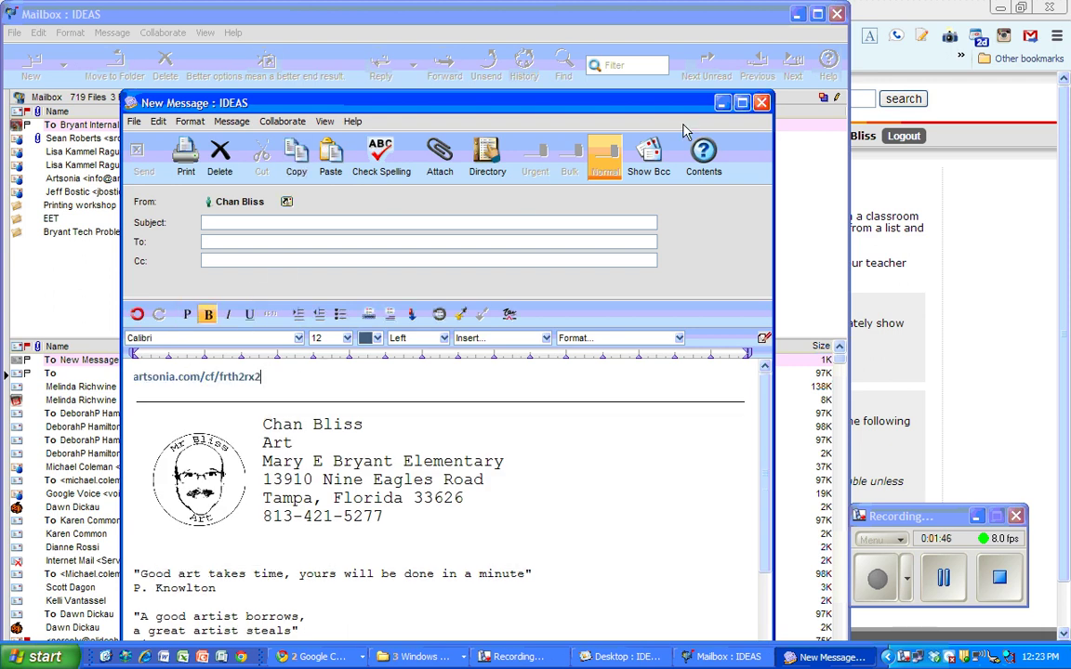
click(761, 102)
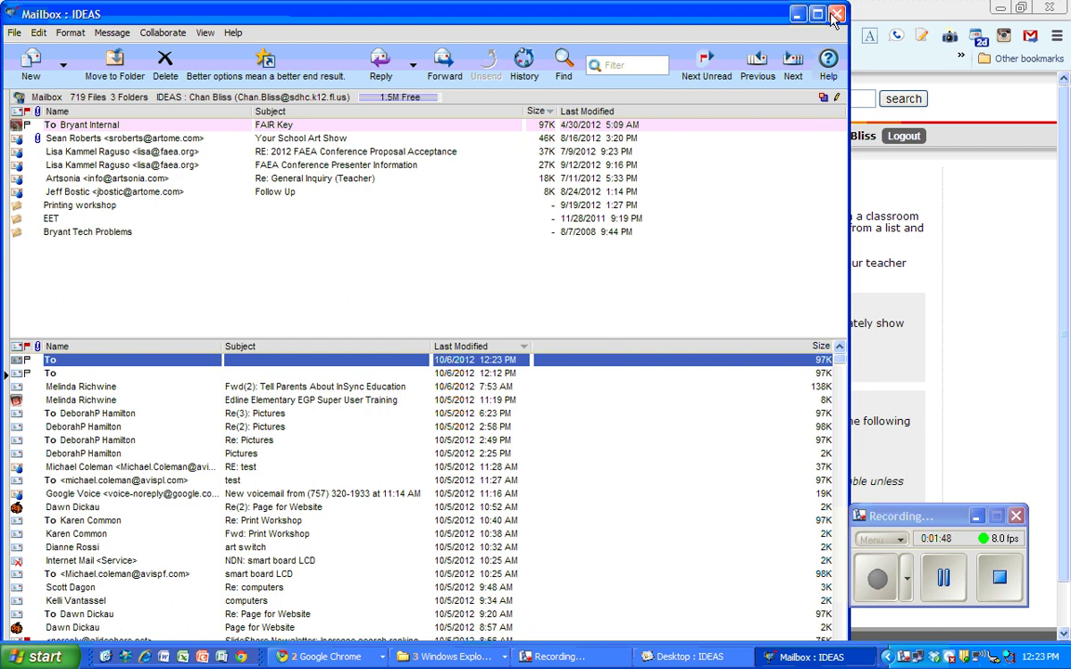
click(835, 14)
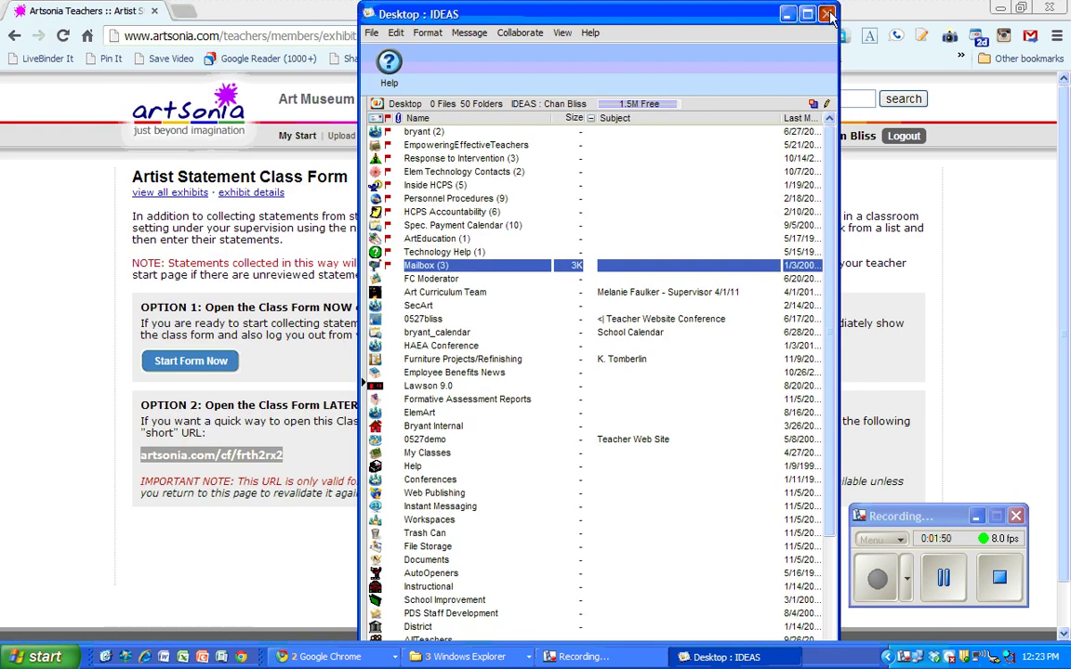
click(828, 15)
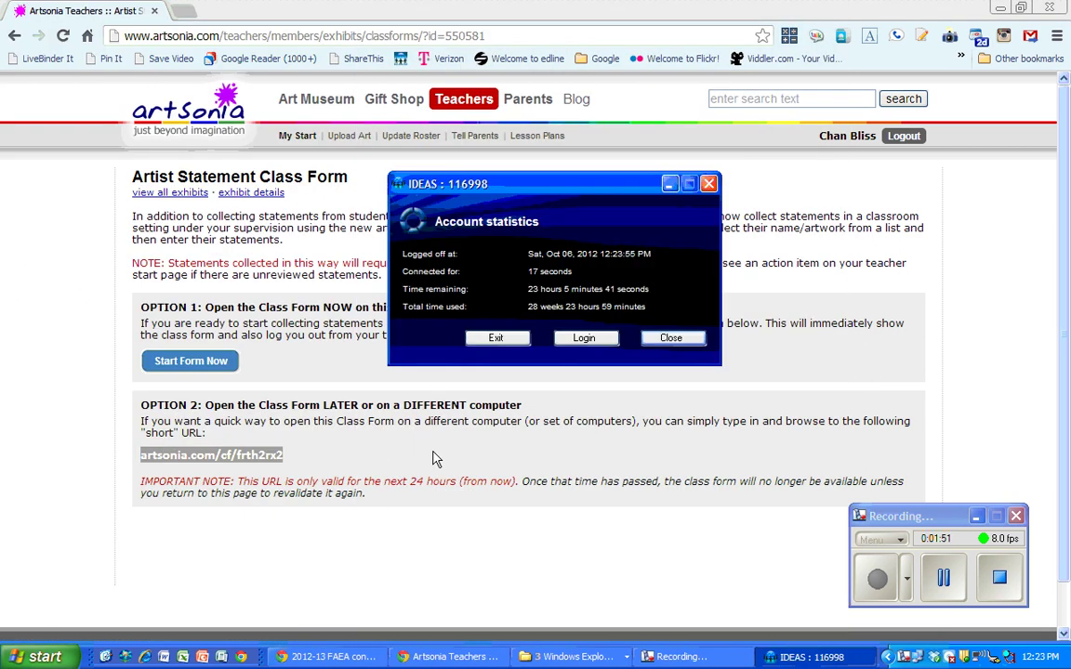
click(673, 339)
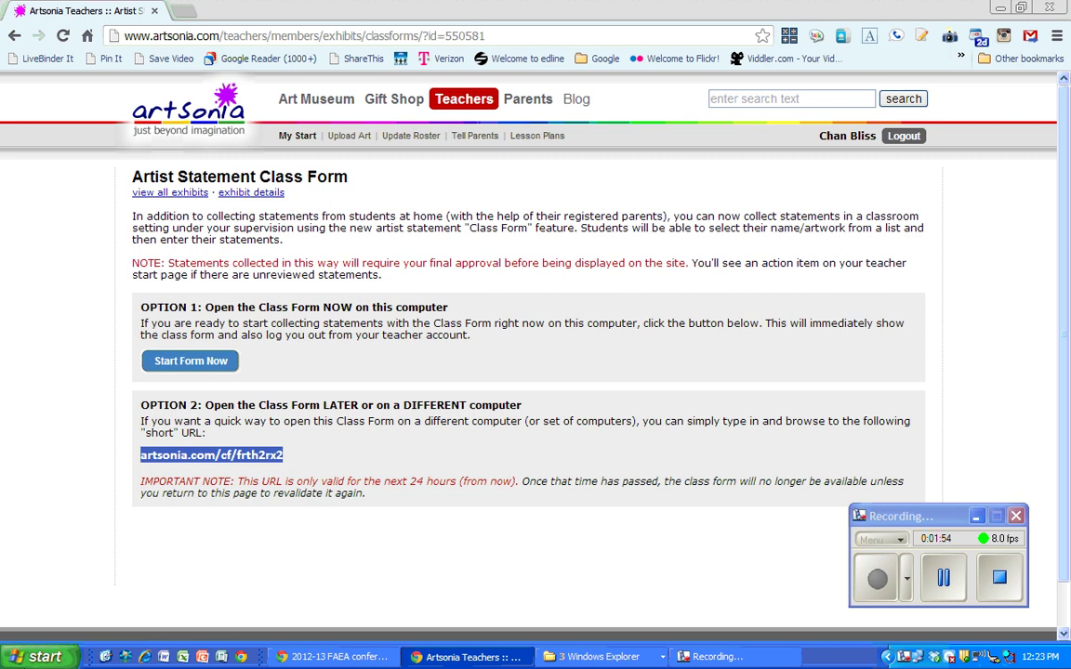
- Start WordPad from Accessories and paste the short class-form URL into a new document
click(37, 656)
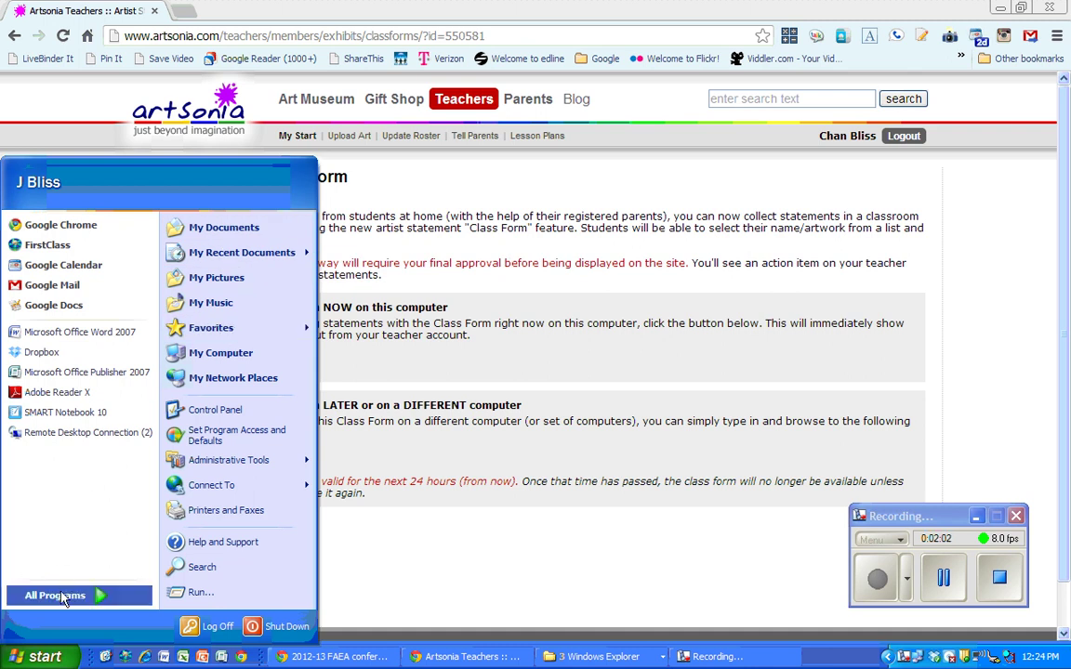
click(61, 595)
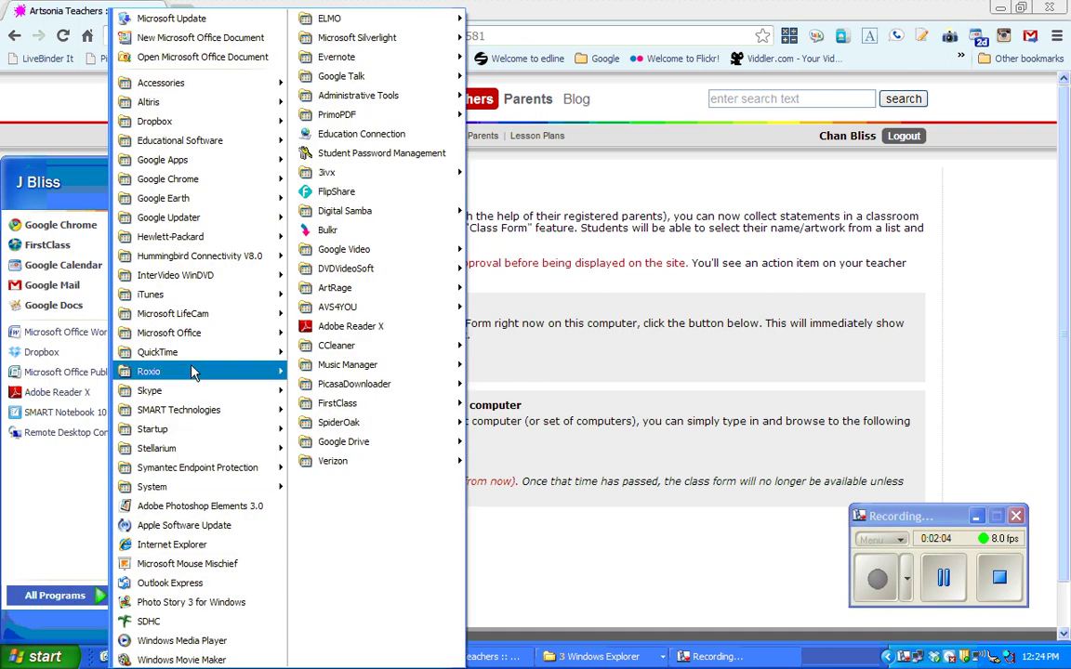
mouse_move(215, 87)
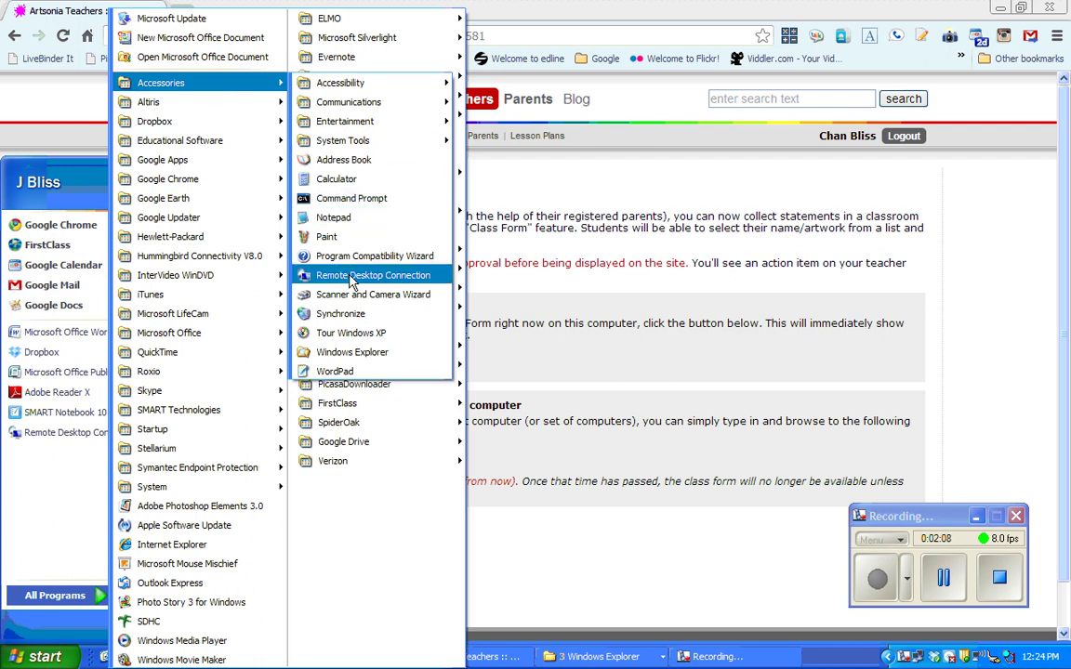
click(339, 372)
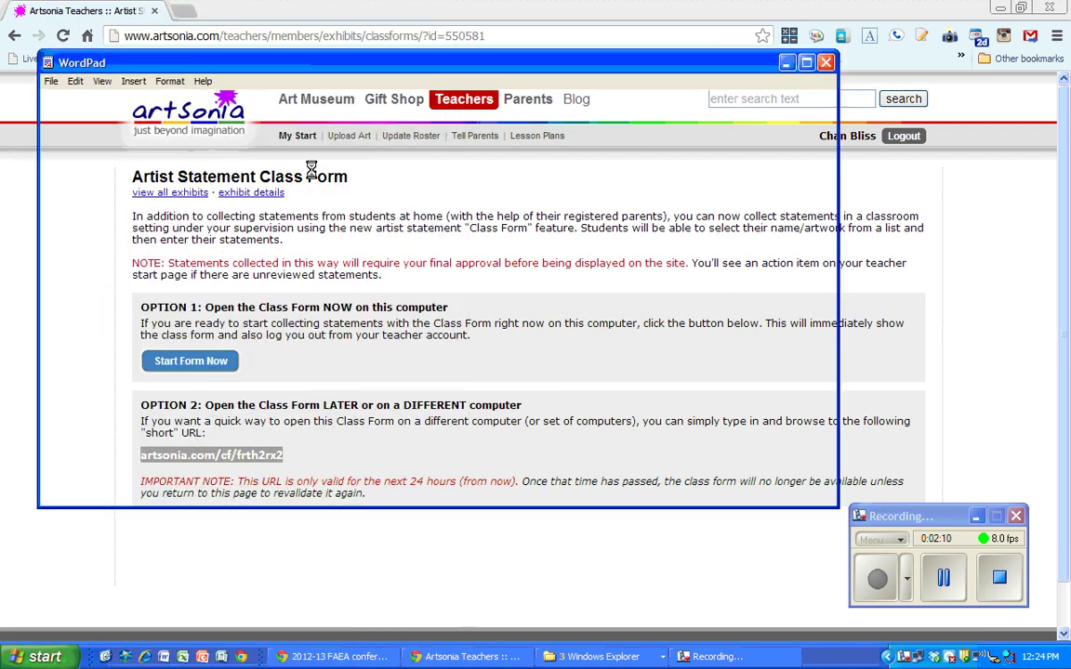
text(artsonia.com/cf/frth2rx2)
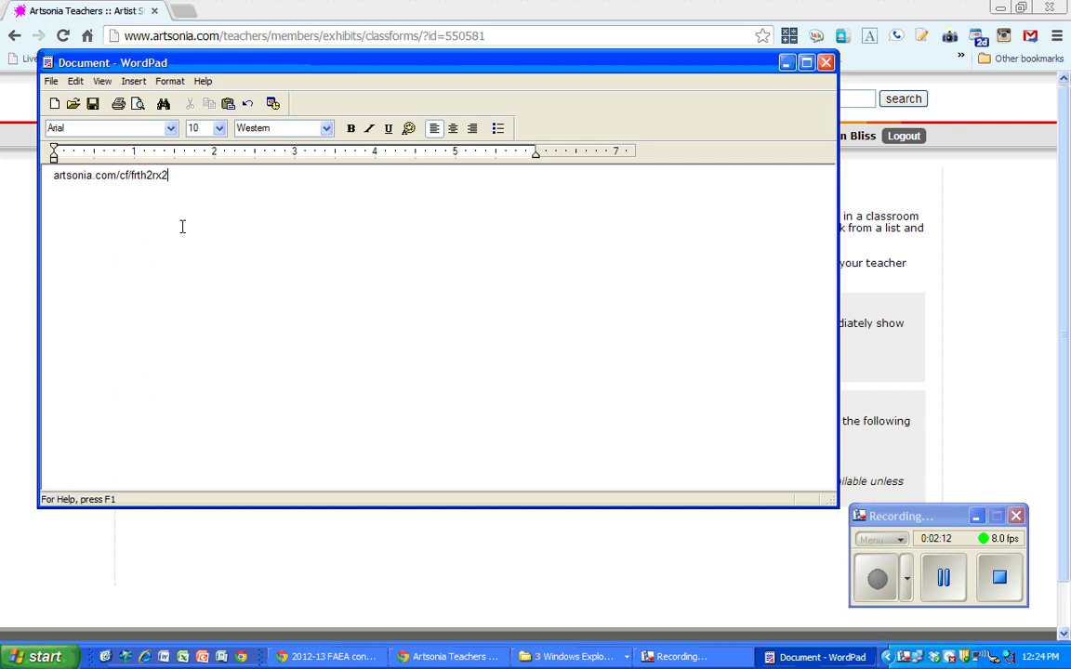
- Save the document as artsonia.rtf and close WordPad
click(51, 80)
click(65, 128)
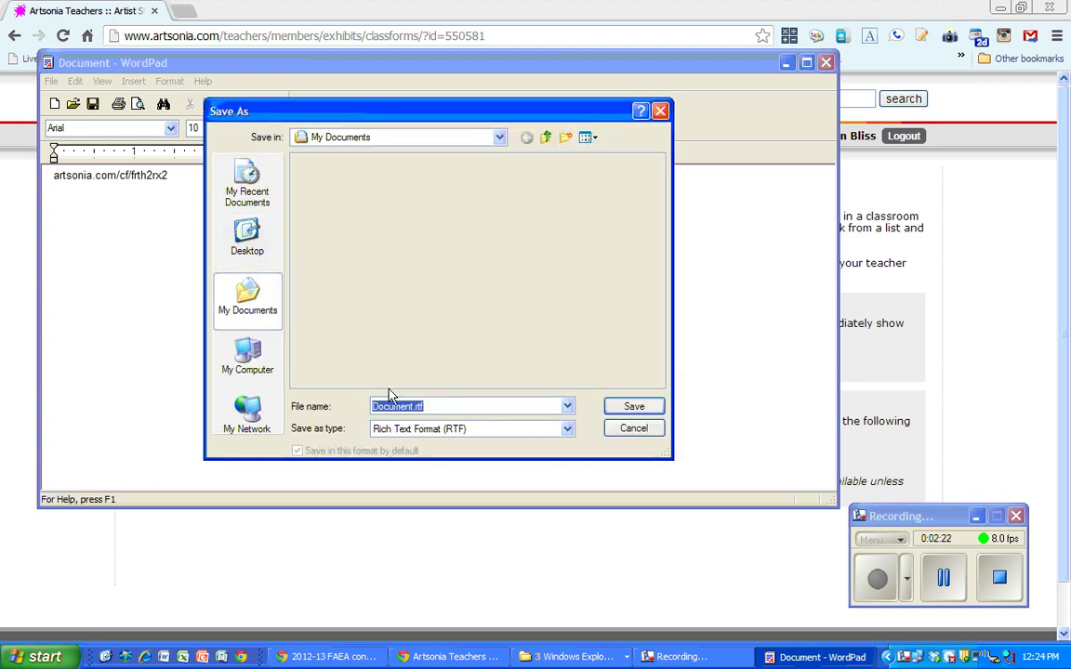
text(a)
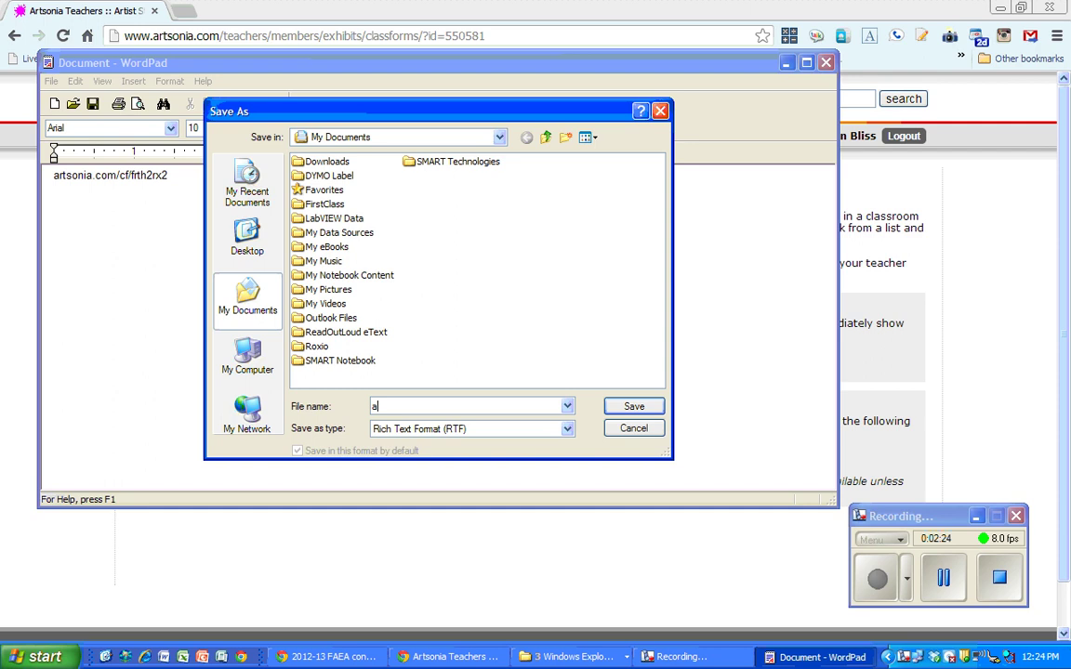
text(rtsonia)
click(646, 407)
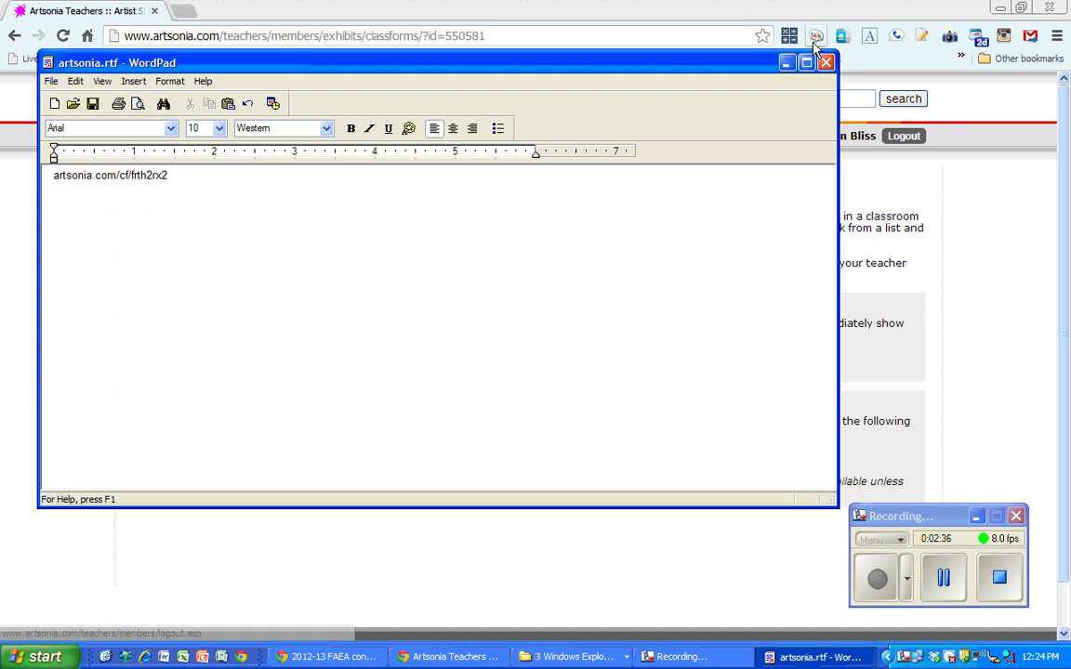
click(826, 63)
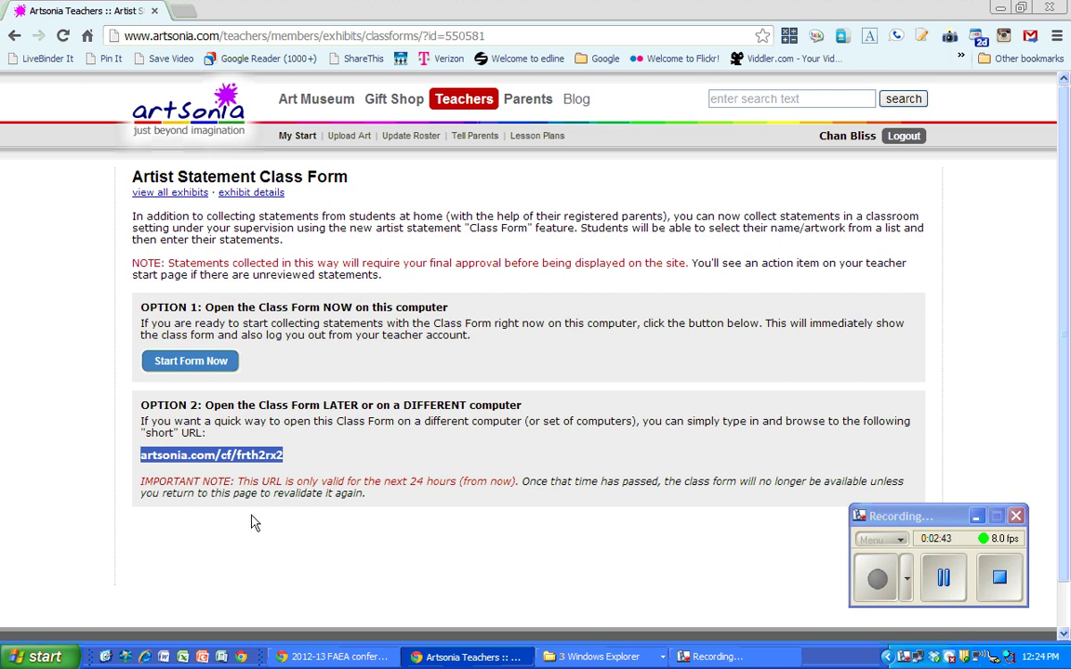
- Reselect the short URL, start the Monsters class form, and autoscroll down the artwork grid
click(288, 460)
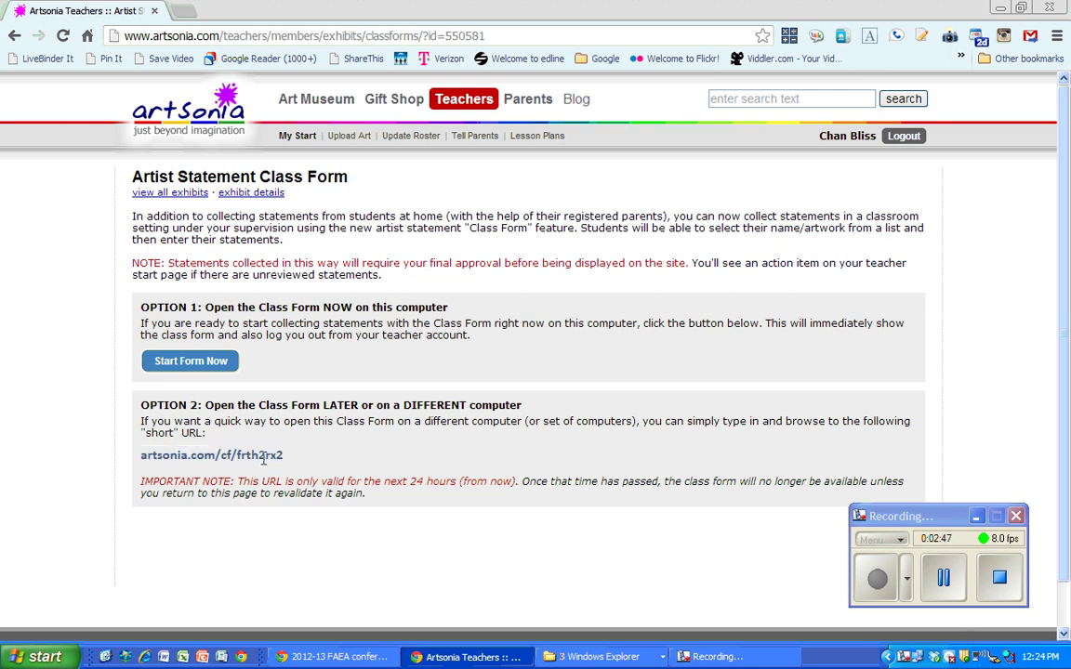
drag(285, 456, 140, 454)
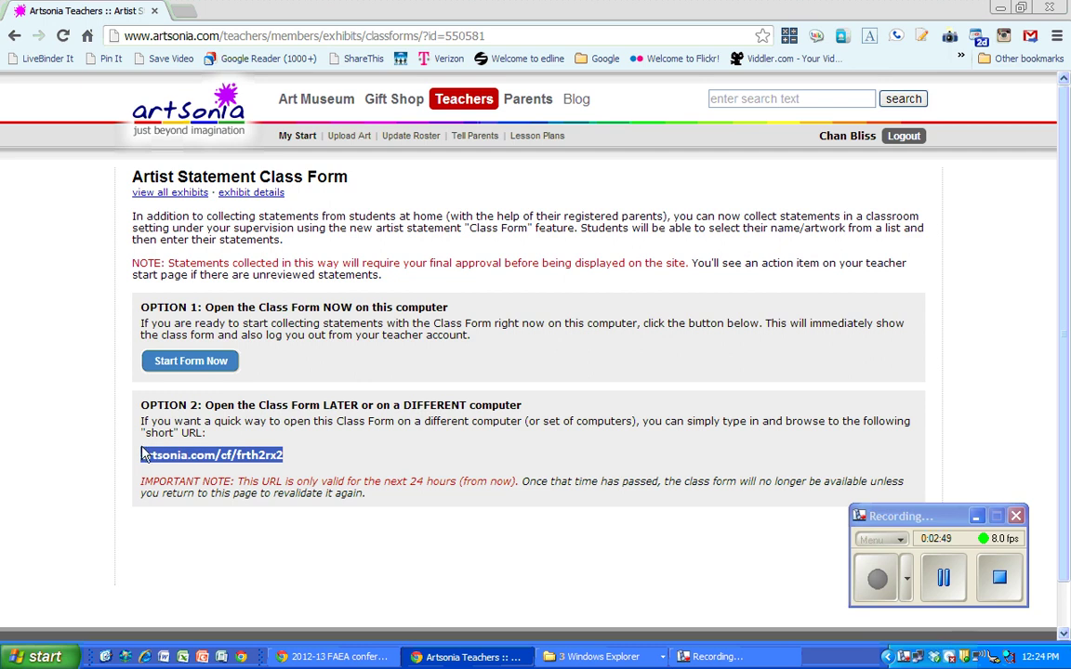
click(188, 366)
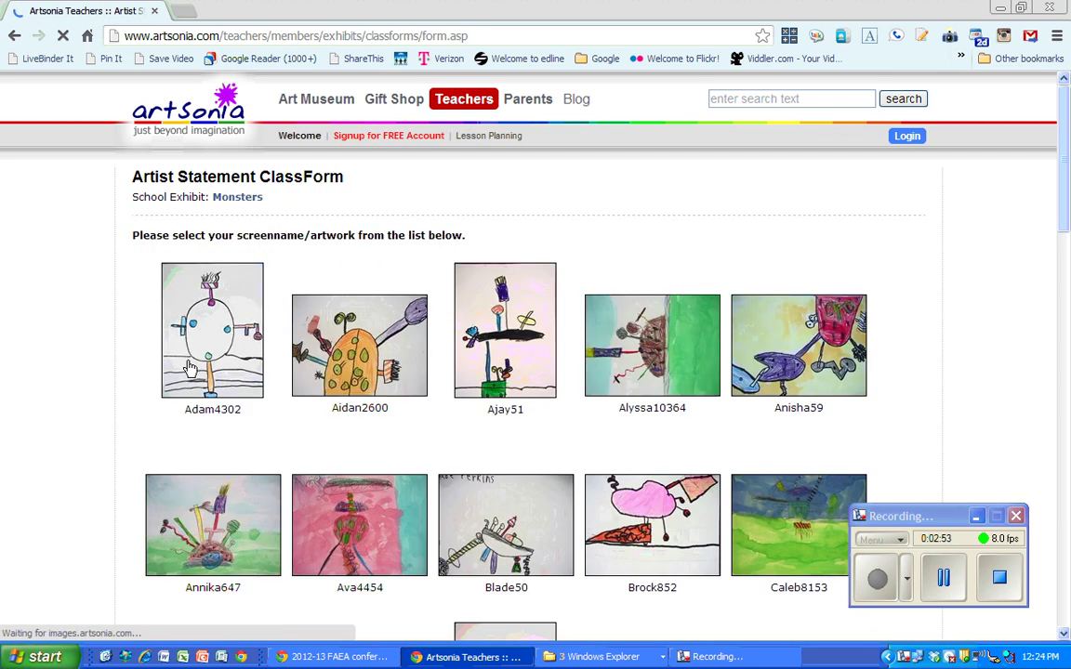
middle_click(133, 379)
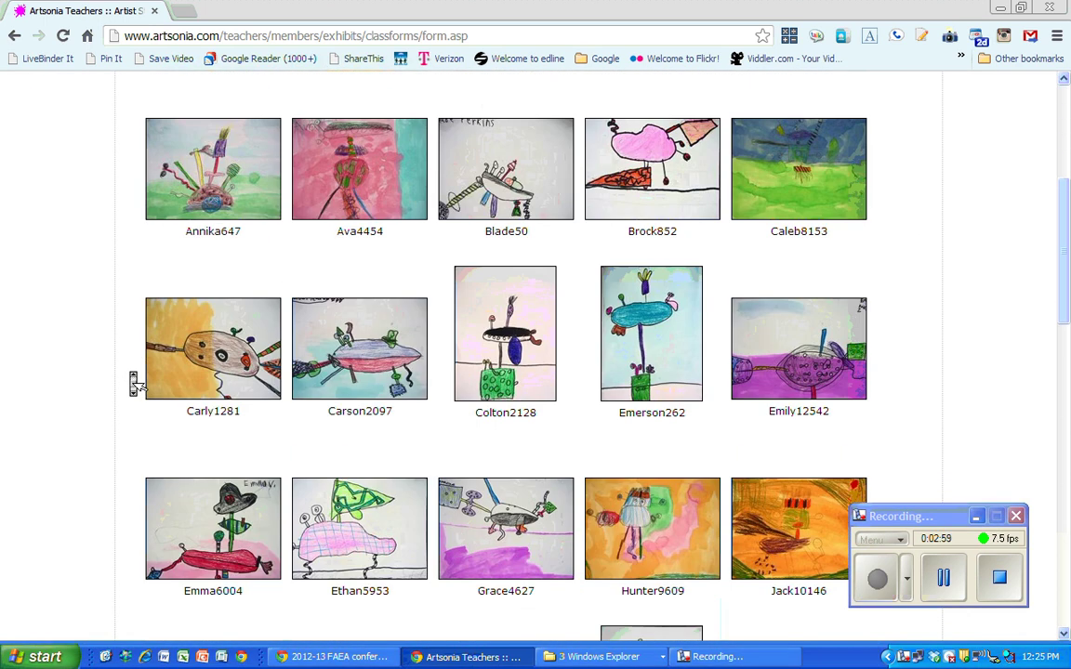
middle_click(130, 377)
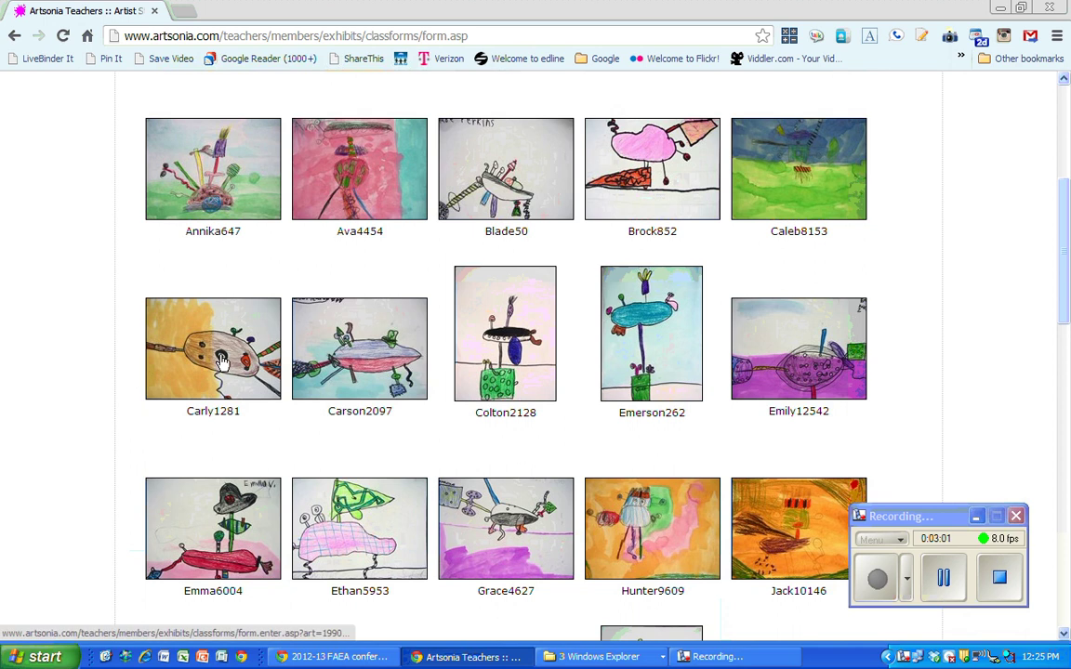
- Choose the brown oval monster artwork and place the cursor in its empty statement box
click(221, 360)
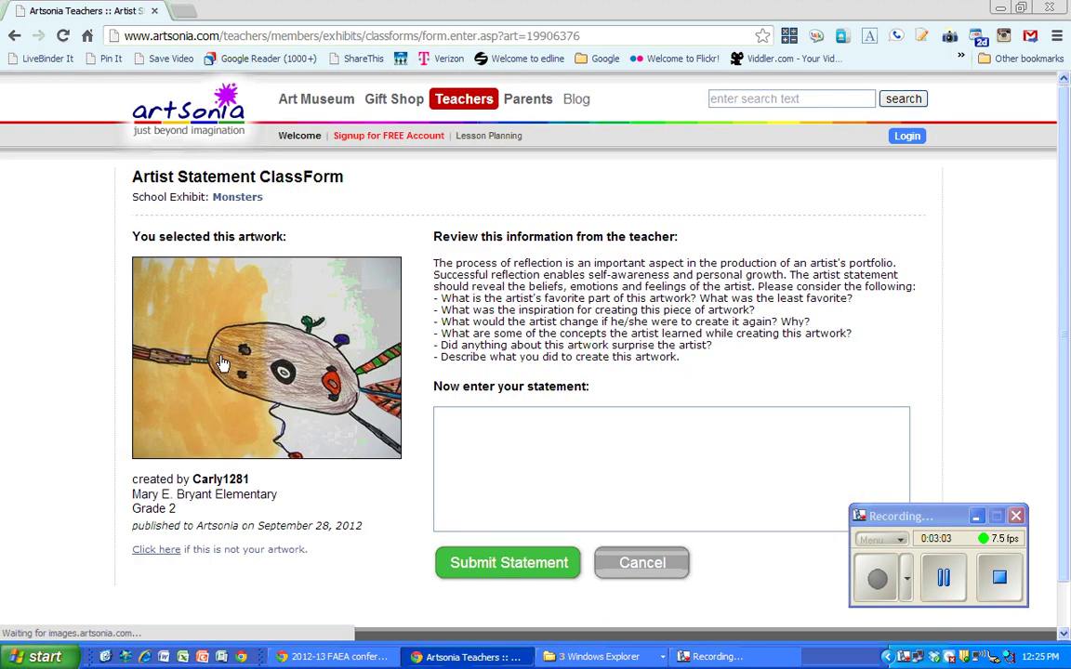
click(496, 440)
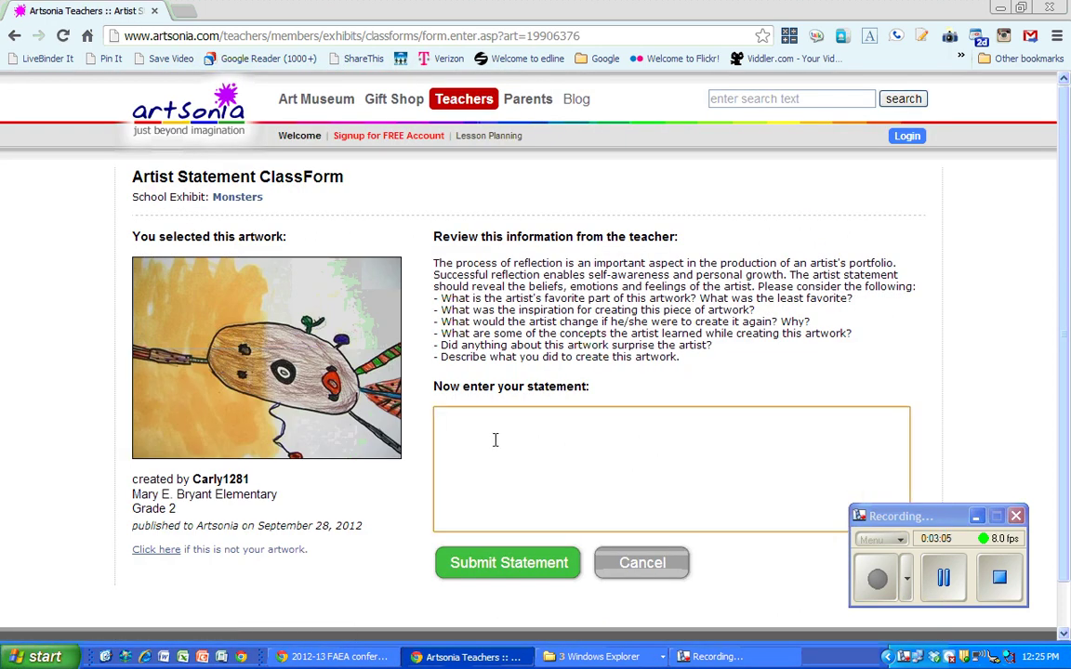